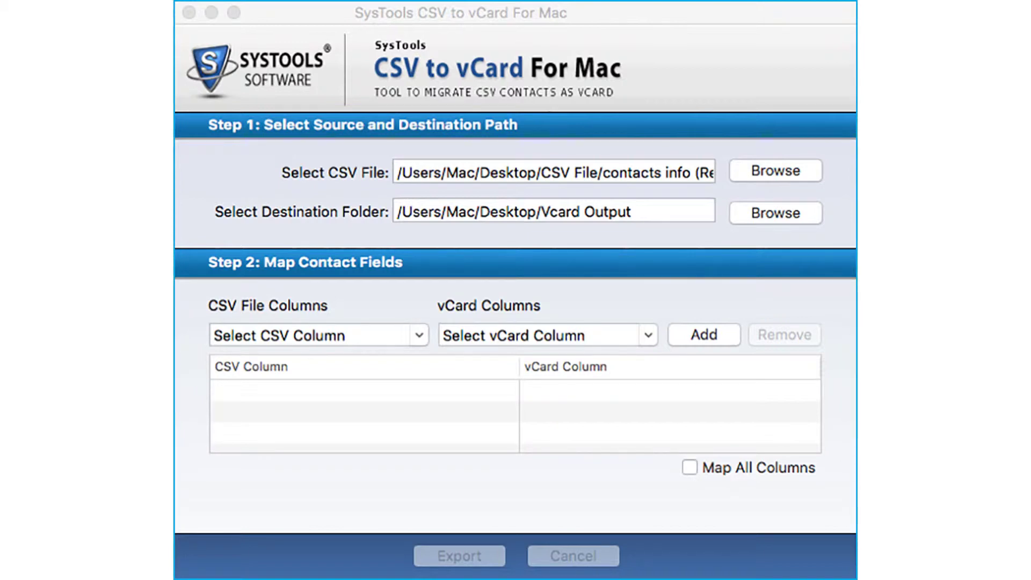
Map the CSV First Name column to the vCard FirstName field and add the mapping.
click(318, 335)
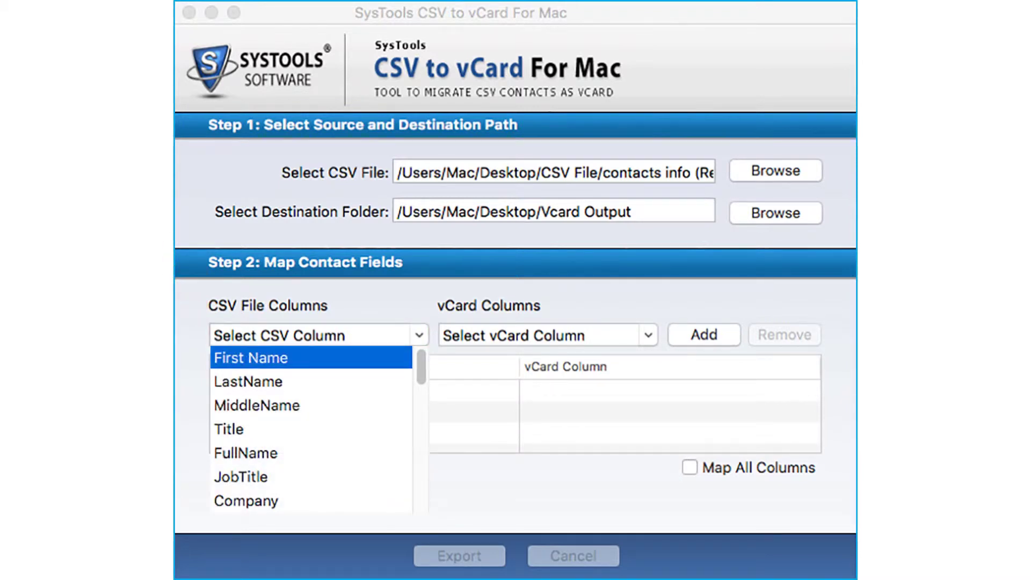
click(248, 357)
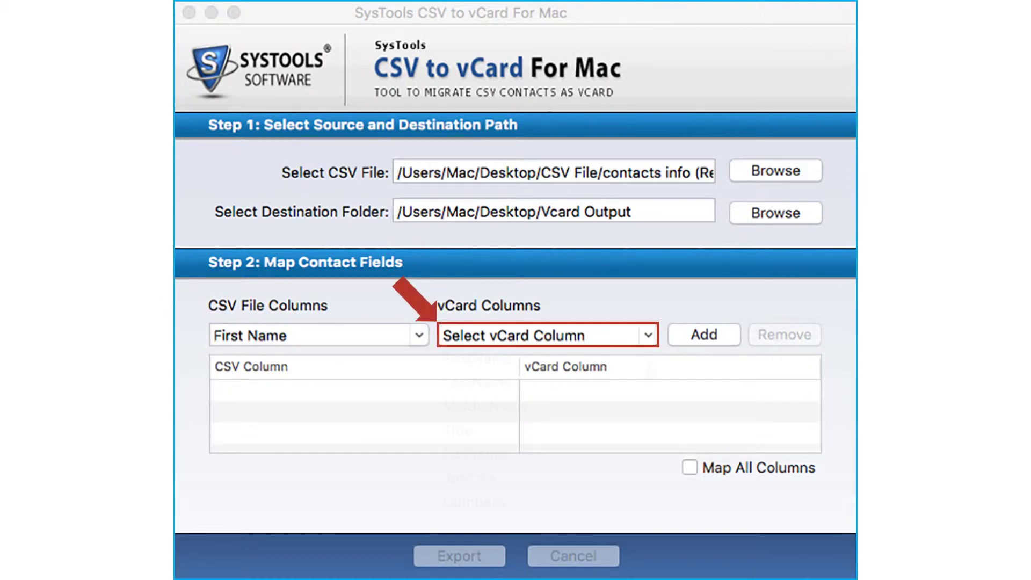
click(477, 358)
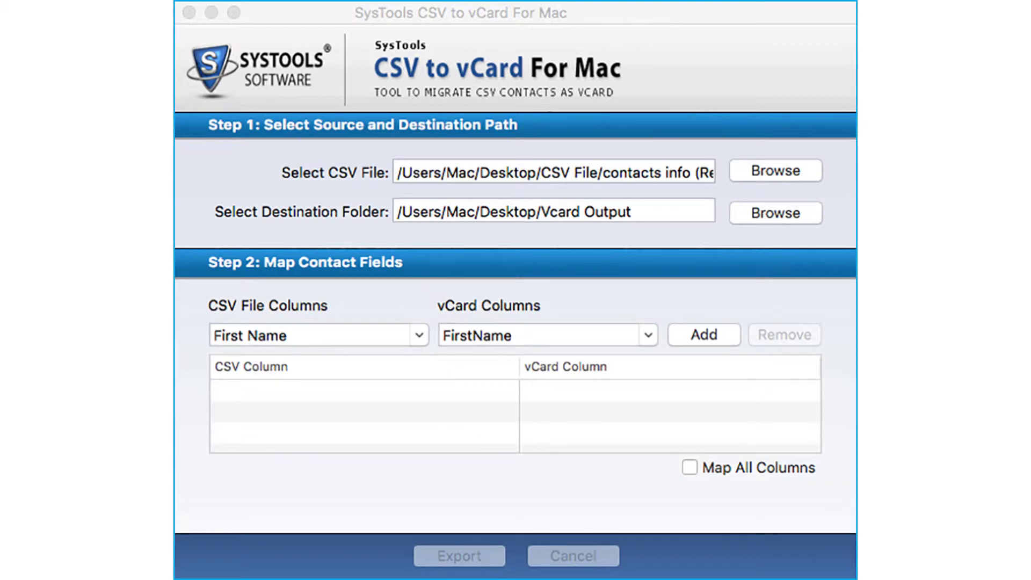
click(704, 335)
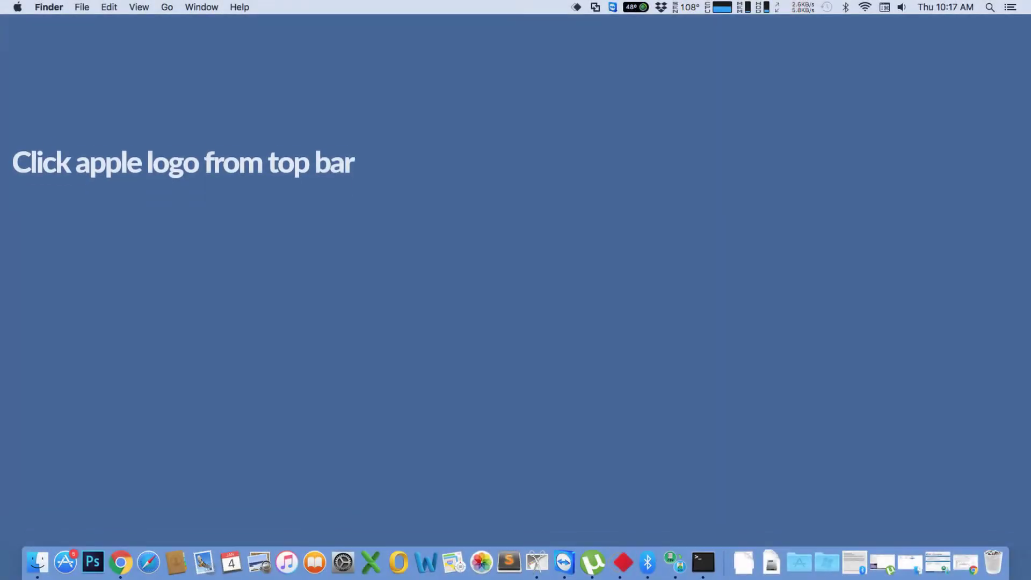
Open the Apple menu to get to System Preferences.
click(16, 7)
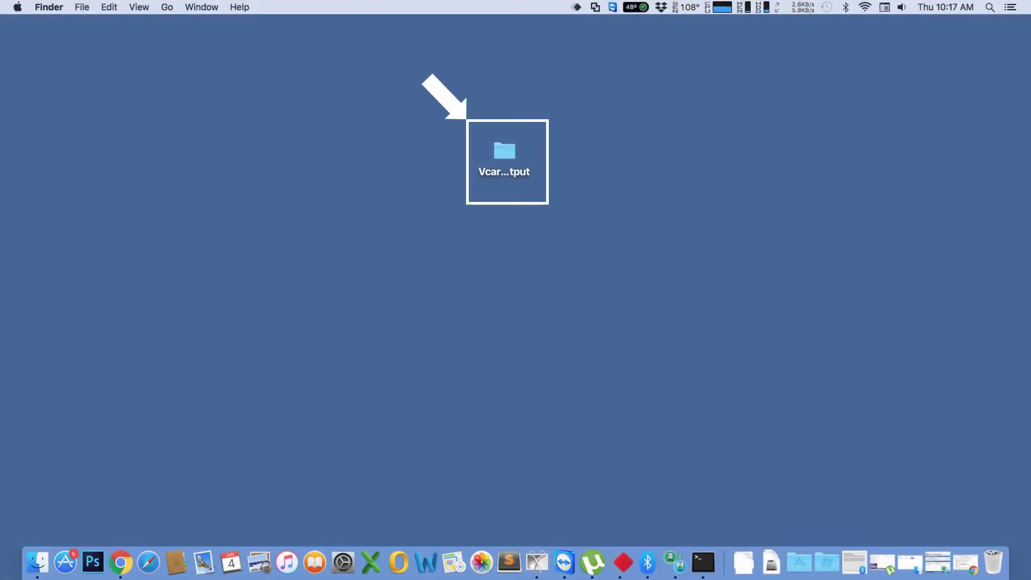
Open Terminal at the Vcard Output folder and run 'cat *.vcf> combinedfile.vcf'.
right_click(515, 158)
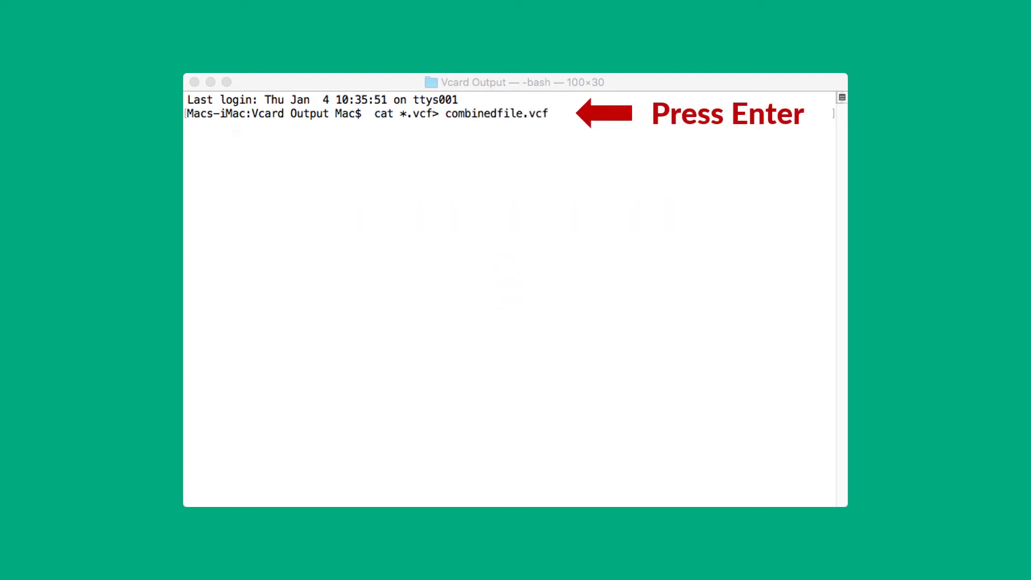
key(Return)
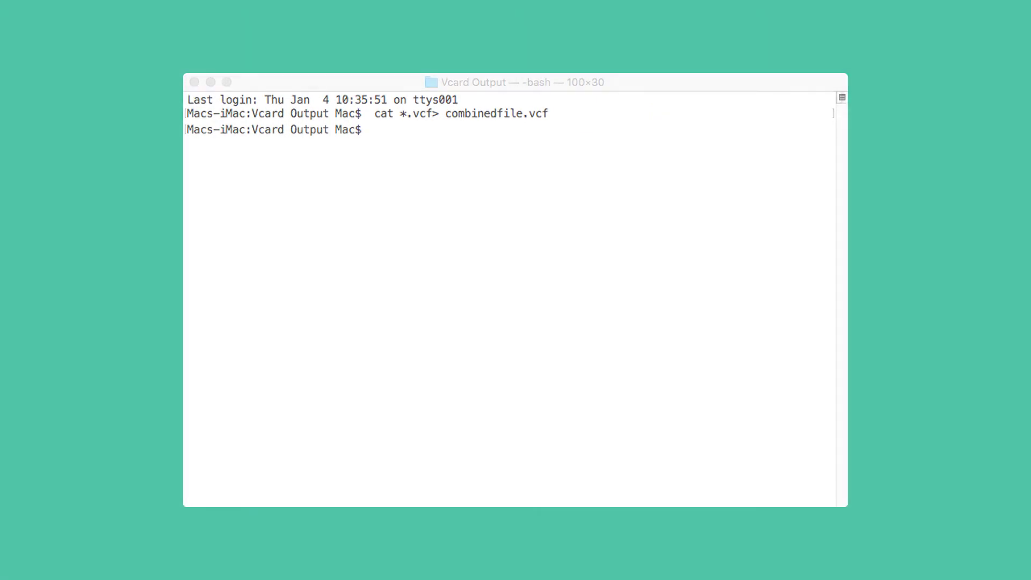